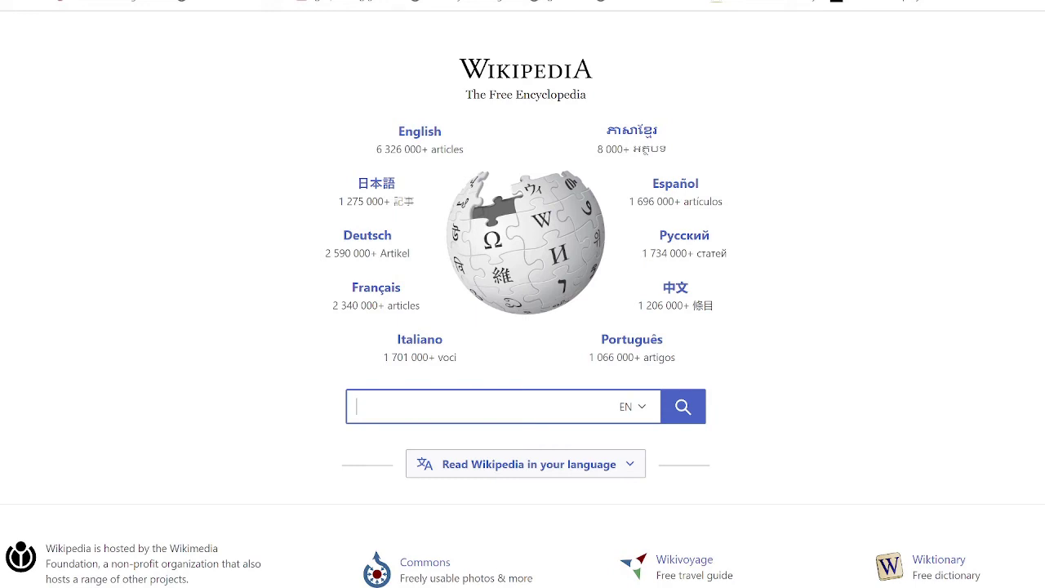
Search Wikipedia for 'Edomoji' to bring up its article suggestion.
type("Edomoj")
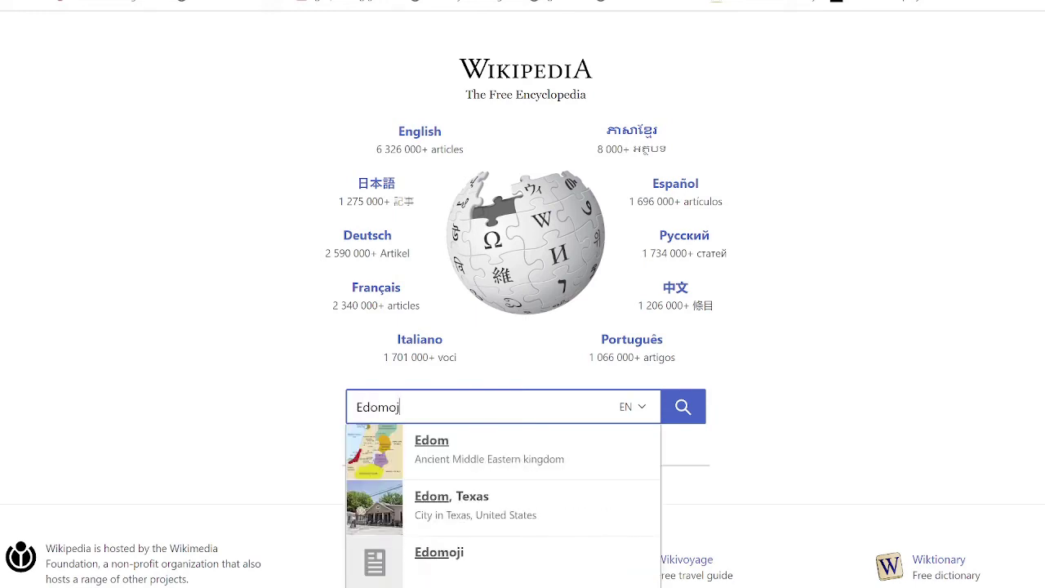
type("i")
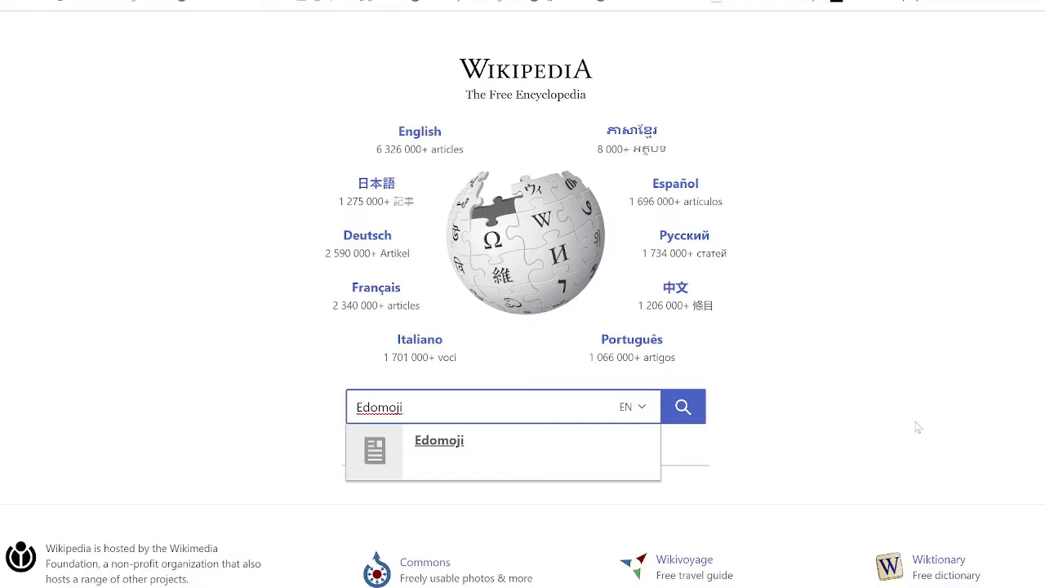
left_click(453, 443)
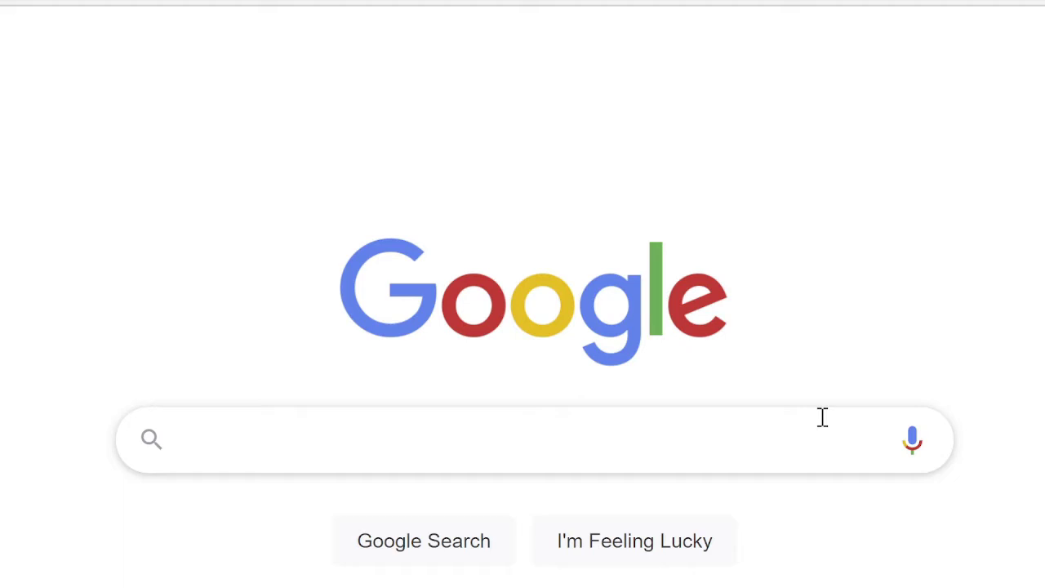
Run a Google search for 'Kakuji'.
left_click(822, 418)
type("Kak")
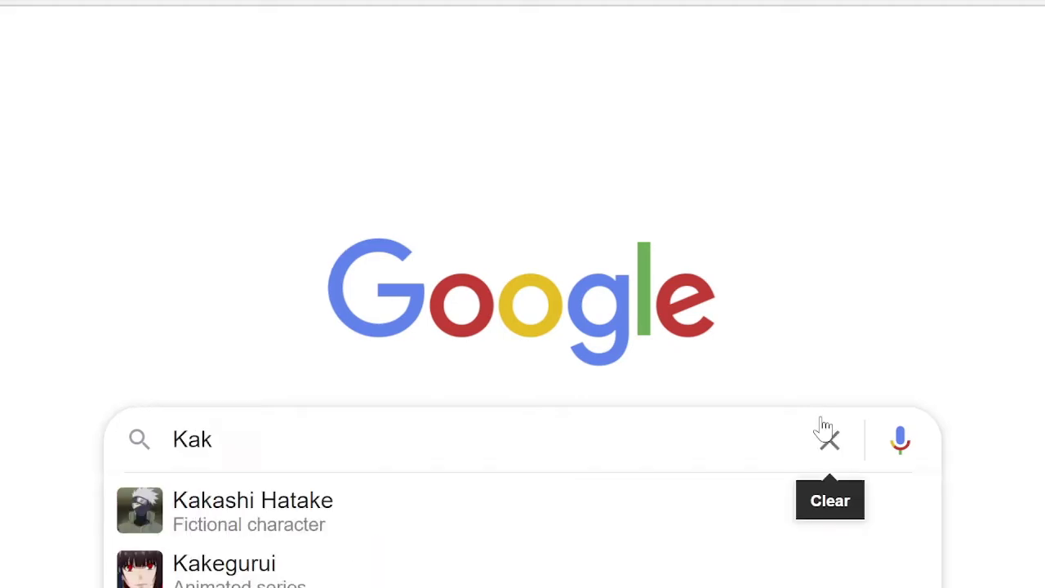
type("uji")
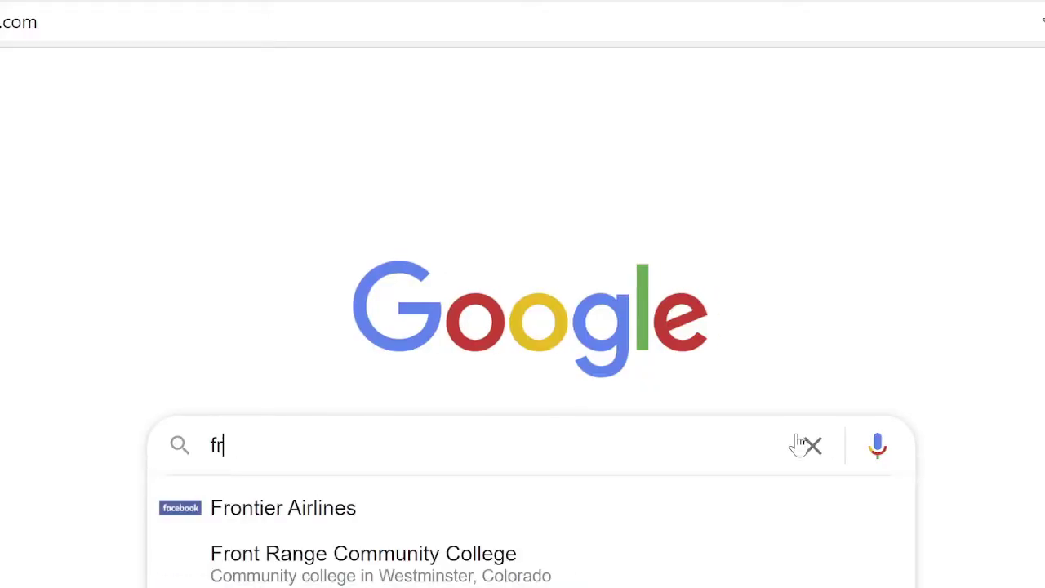
Search Google for FontForge free software and browse the fontforge.org homepage.
type("ee software please")
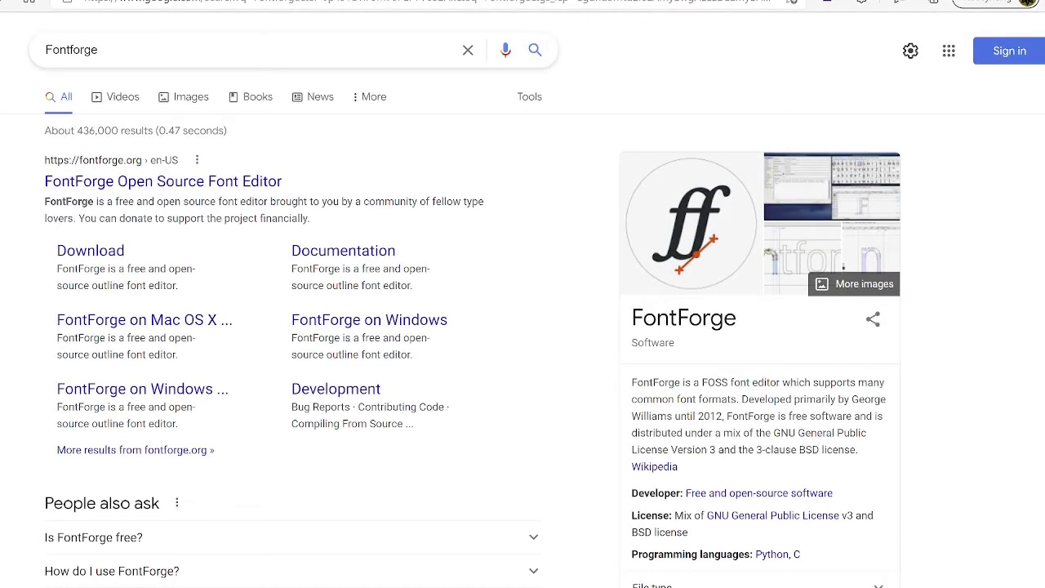
left_click(53, 182)
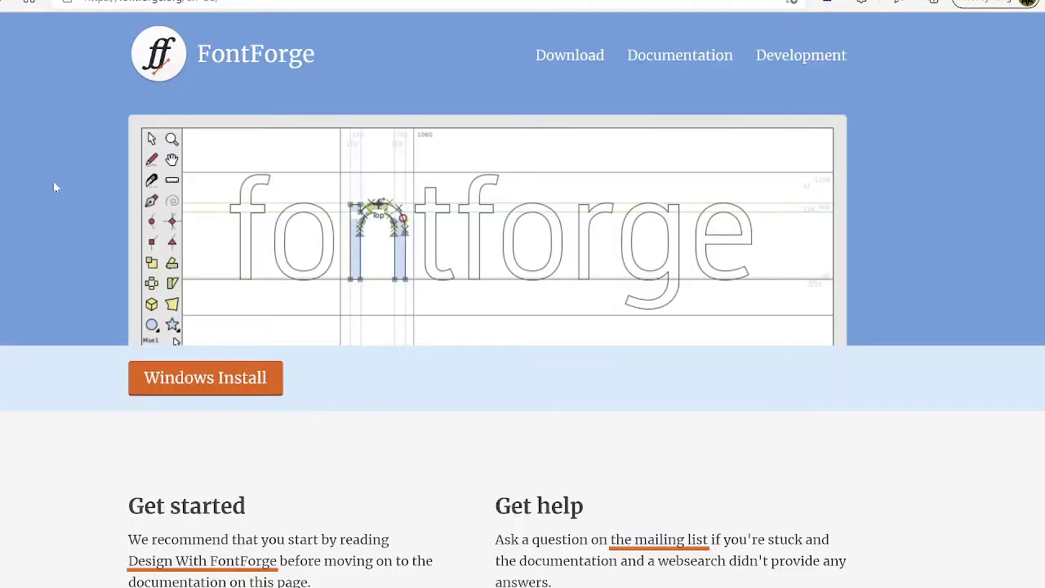
scroll(54, 188, "down", 1)
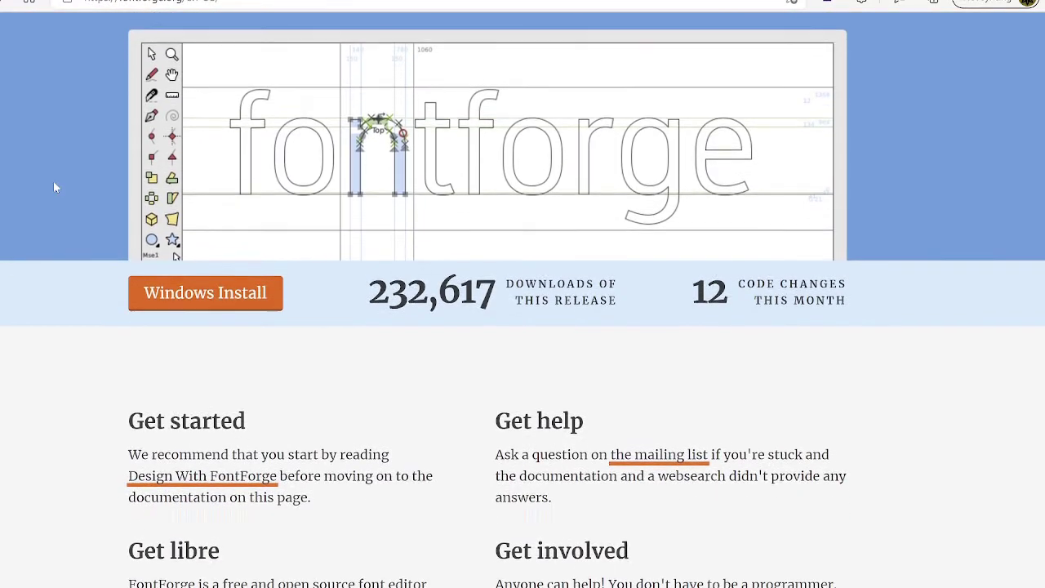
scroll(54, 188, "down", 1)
scroll(56, 187, "down", 2)
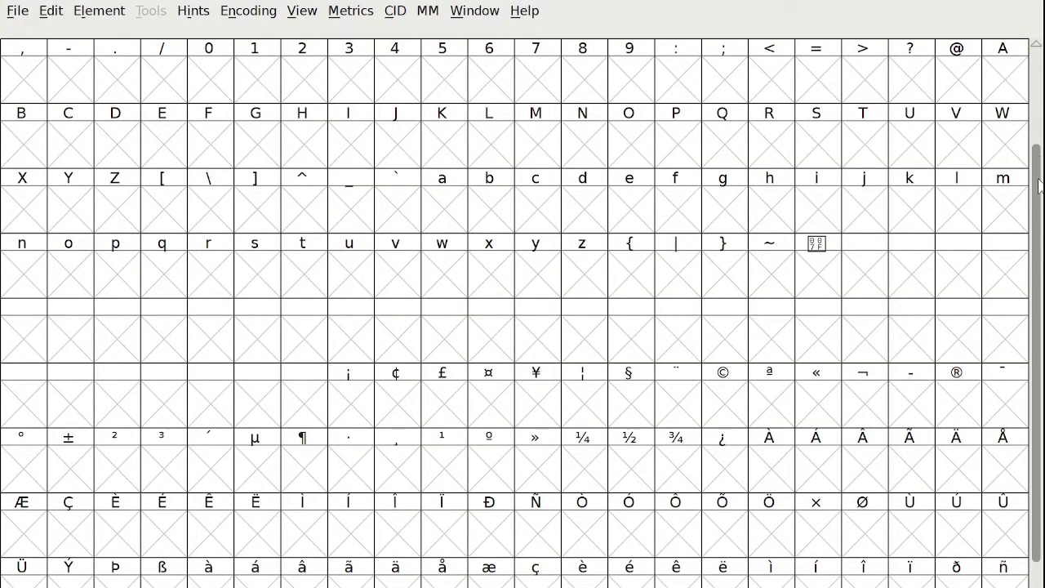
Draw the peaked outline of the letter A and its crossbar in the A glyph.
scroll(1039, 186, "down", 1)
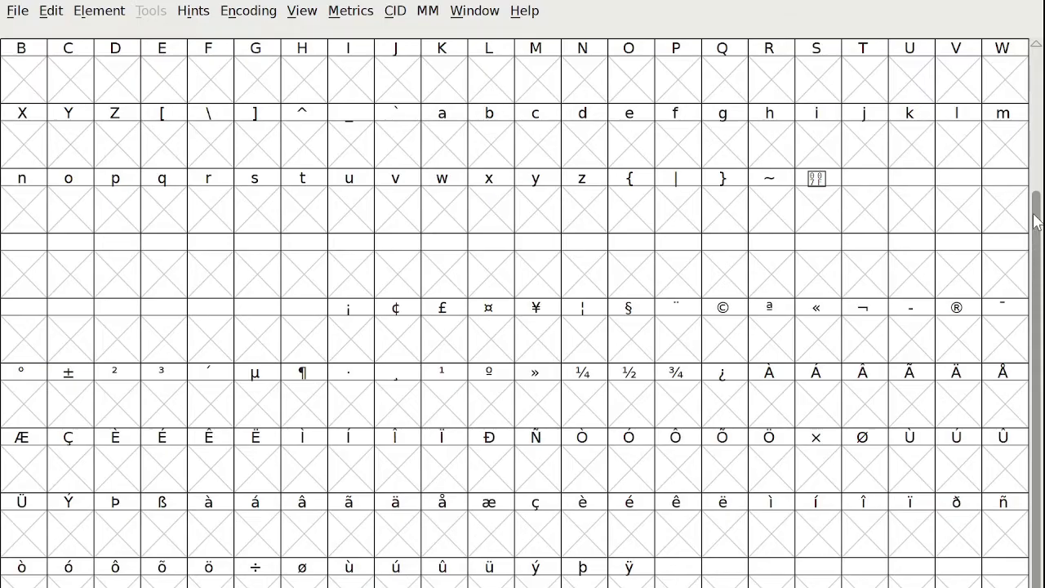
left_click_drag(1039, 212, 1040, 97)
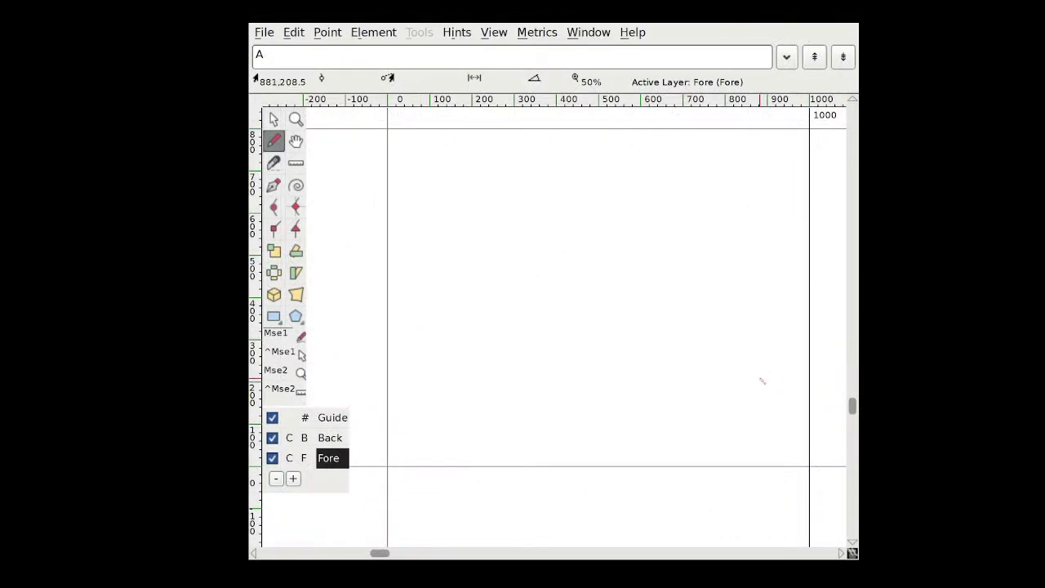
mouse_move(439, 429)
left_mouse_down()
mouse_move(608, 169)
mouse_move(768, 452)
left_mouse_up()
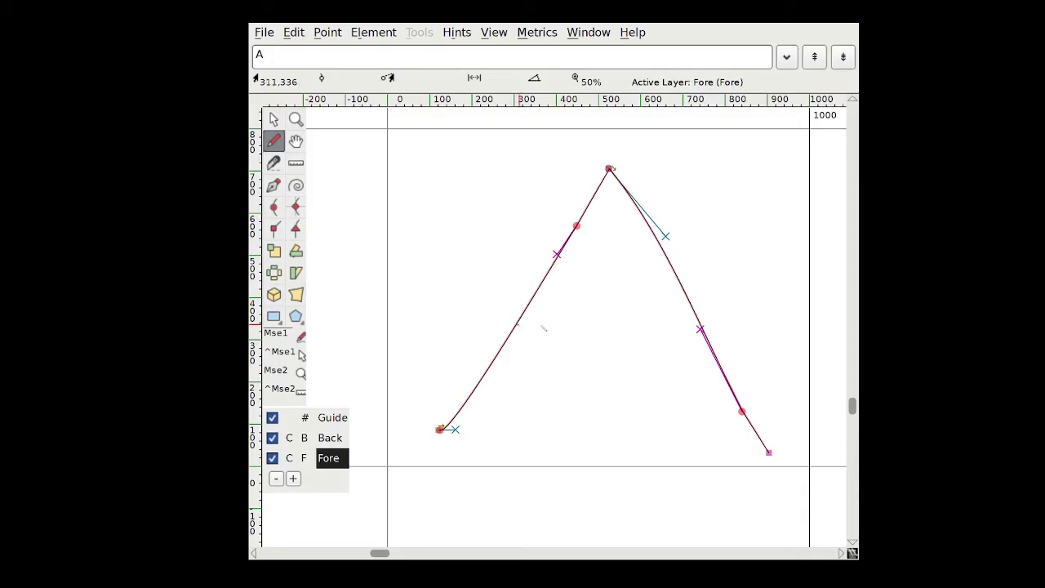
left_click_drag(563, 328, 708, 334)
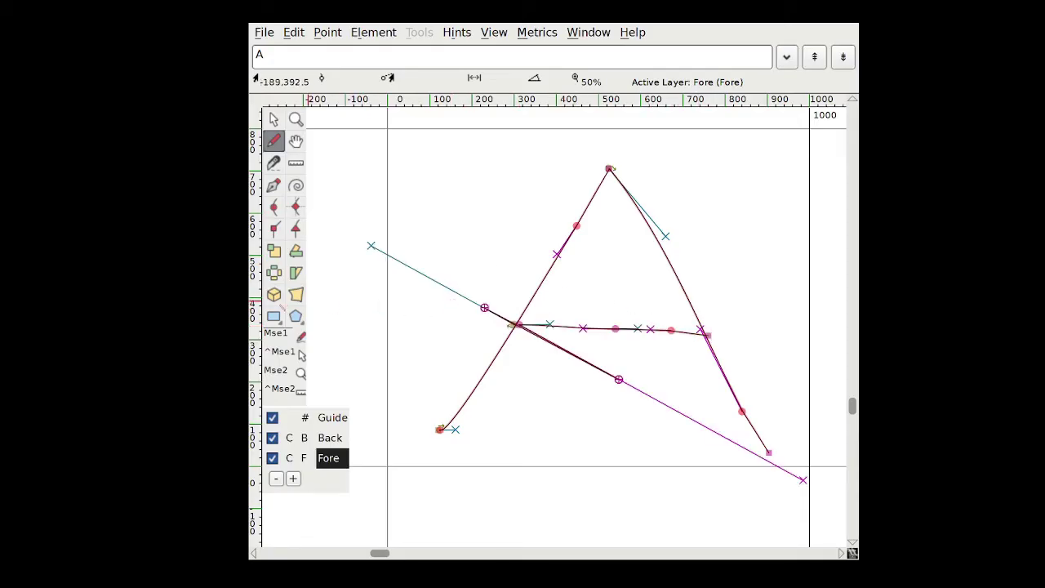
Add three rectangles at the upper left, the upper right and across the lower area.
left_click(274, 316)
left_click_drag(413, 178, 475, 238)
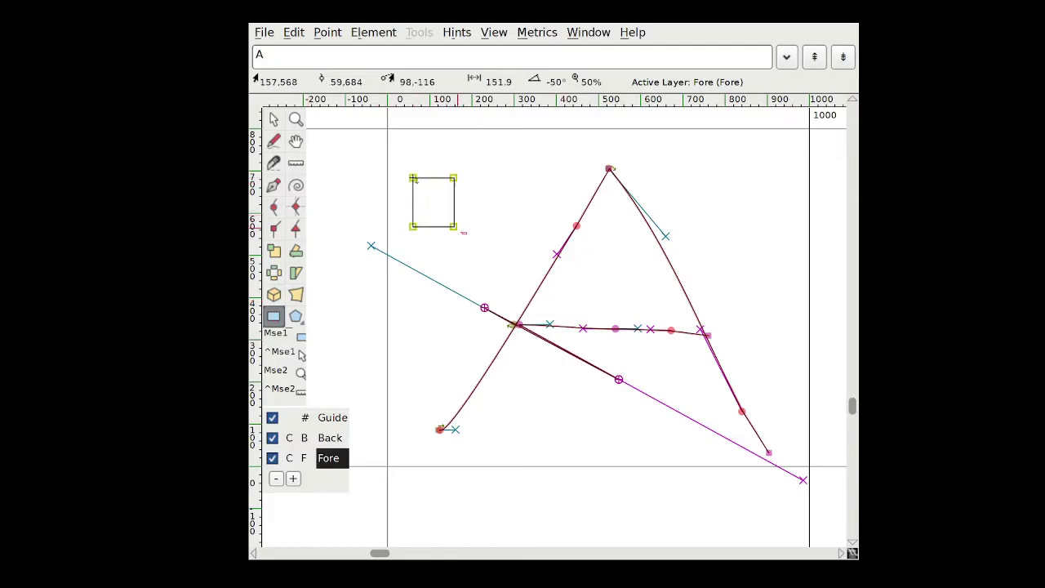
left_click_drag(772, 179, 704, 224)
left_click_drag(402, 389, 788, 460)
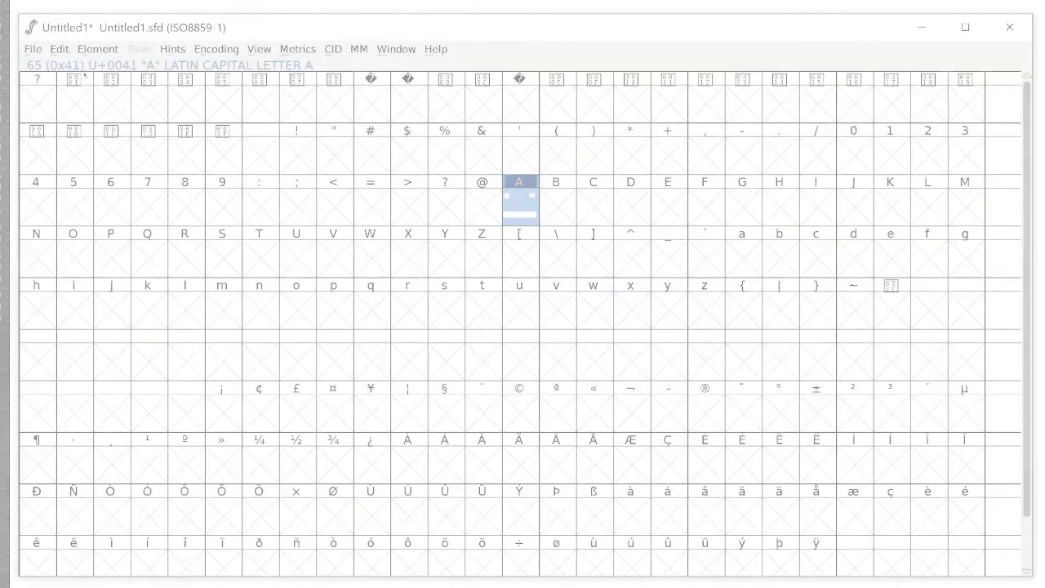
Open the Execute Script window from the File menu, keeping Python as the language.
left_click(38, 48)
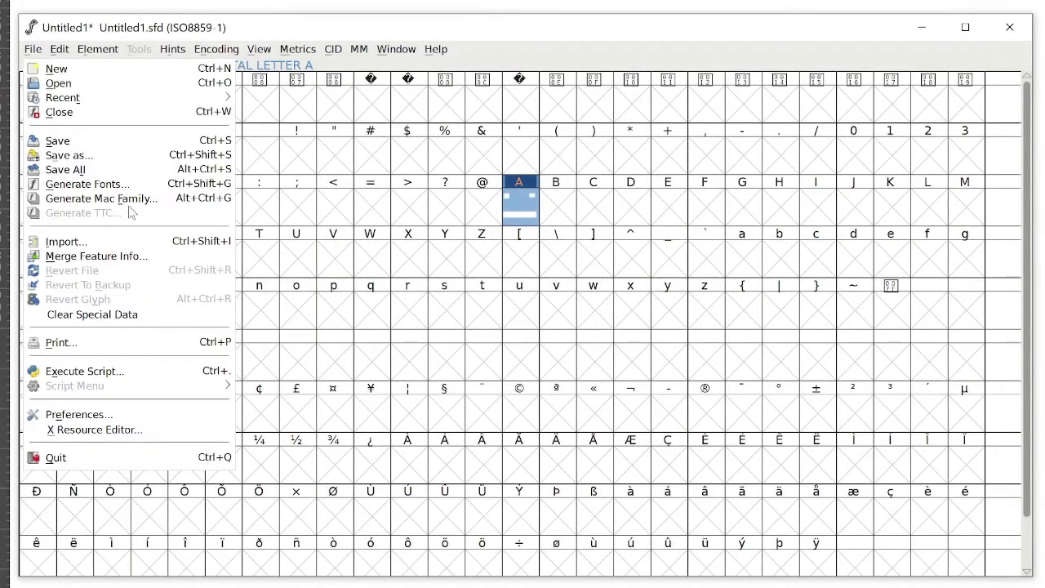
left_click(196, 374)
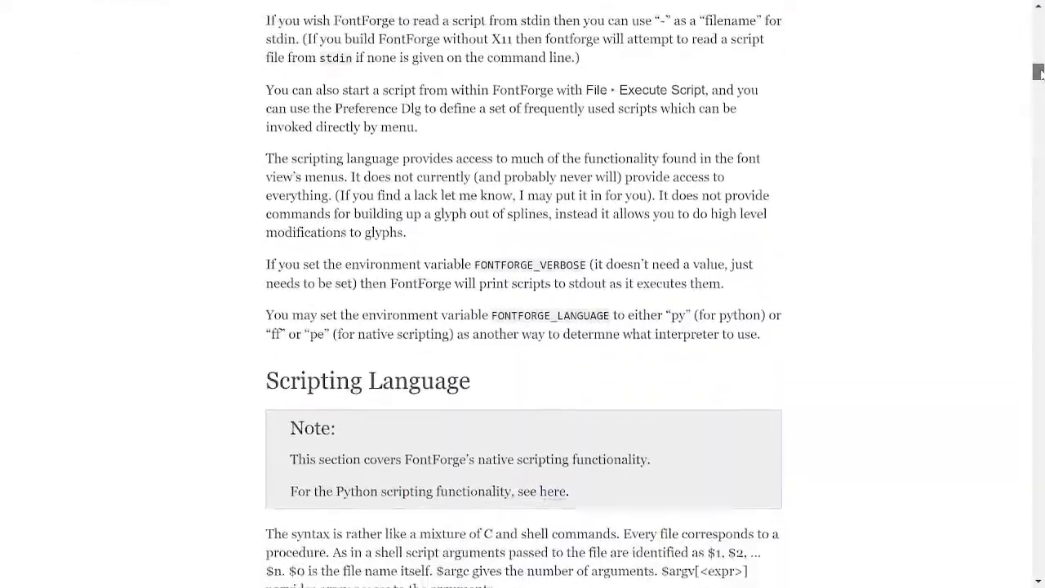
Scroll the FontForge scripting documentation down to the Variables section.
left_click_drag(1038, 62, 1038, 79)
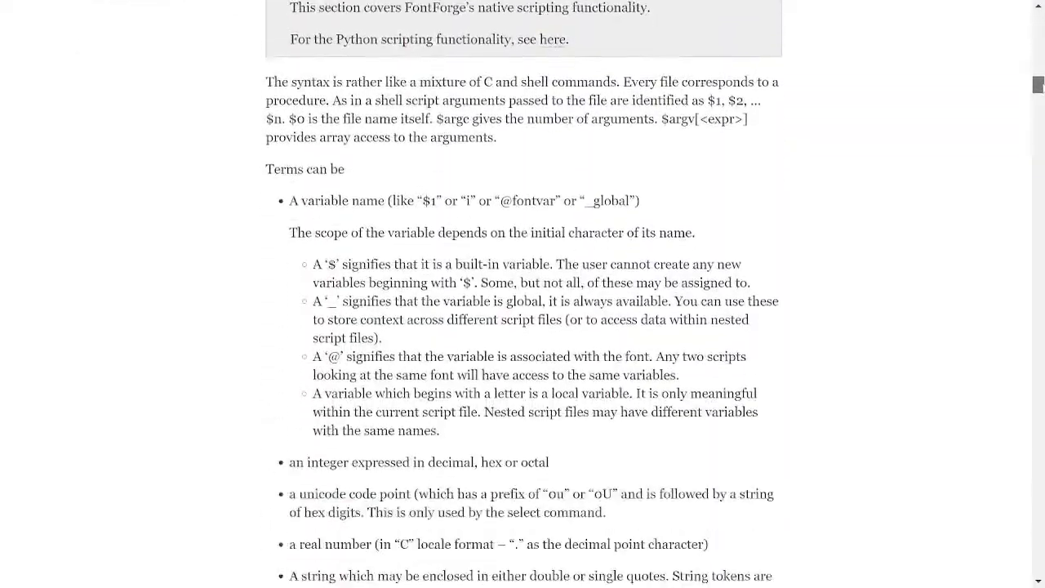
scroll(522, 294, "down", 4)
scroll(523, 294, "down", 3)
scroll(523, 294, "down", 2)
scroll(523, 294, "down", 4)
scroll(523, 294, "down", 3)
scroll(522, 294, "down", 1)
scroll(522, 294, "down", 2)
scroll(522, 294, "down", 4)
scroll(523, 294, "down", 3)
scroll(523, 294, "down", 2)
scroll(523, 294, "down", 4)
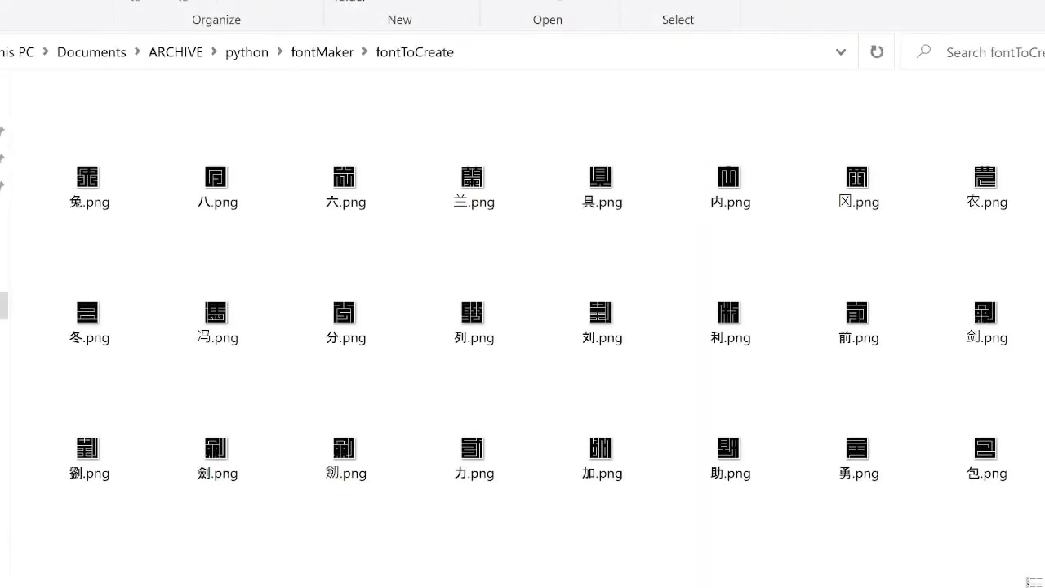
Scroll through the PNG glyph images in the fontToCreate folder.
scroll(555, 360, "down", 1)
scroll(555, 359, "down", 1)
scroll(555, 359, "down", 1)
scroll(555, 359, "down", 1)
scroll(555, 359, "down", 1)
scroll(555, 359, "down", 1)
scroll(555, 359, "down", 1)
scroll(556, 360, "down", 1)
scroll(555, 359, "down", 1)
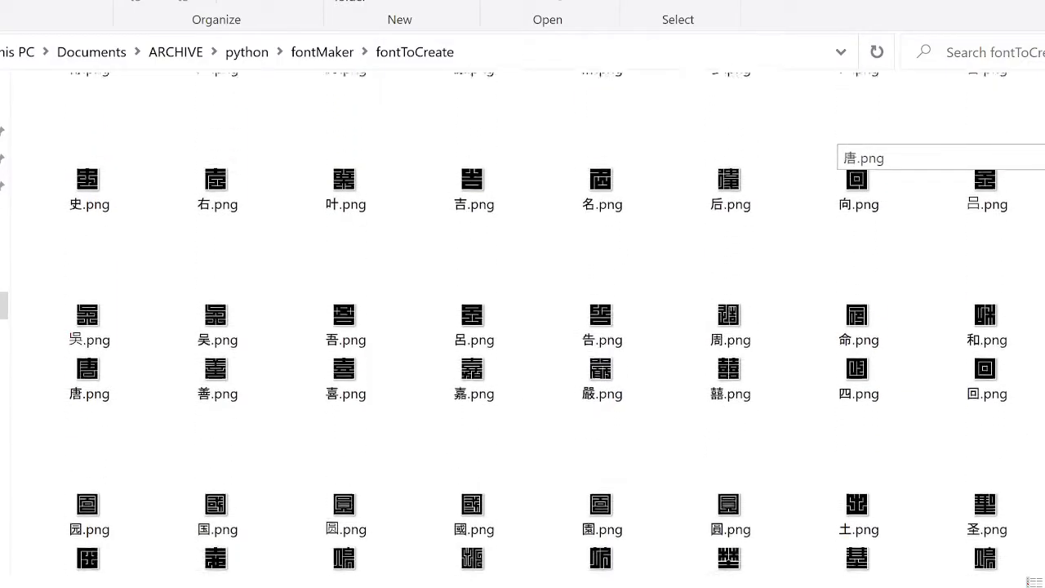
scroll(555, 359, "down", 1)
scroll(936, 512, "down", 2)
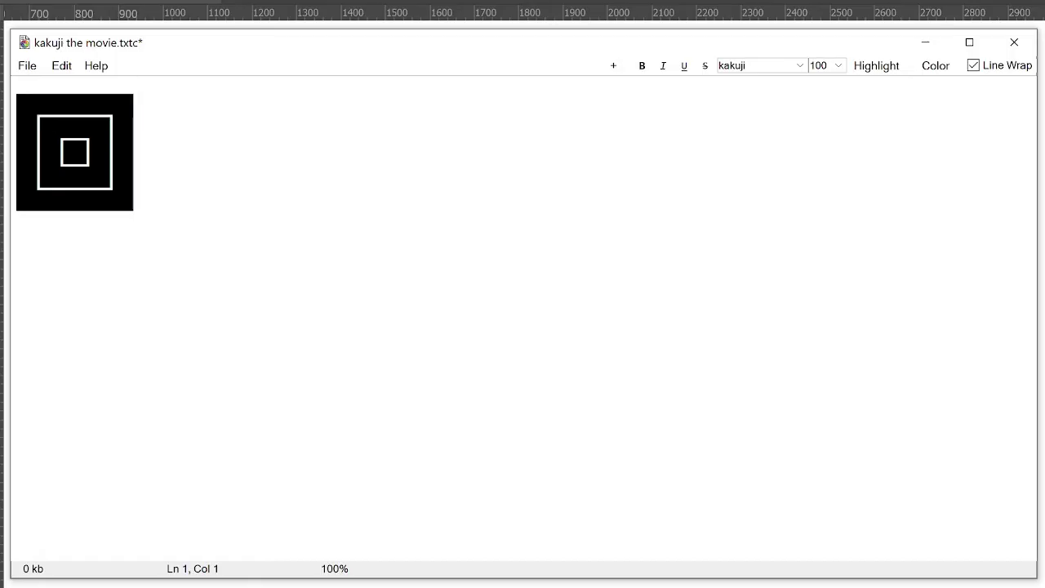
Enter 国 after the square glyph using the pinyin input 'guo'.
type("guo")
key("space")
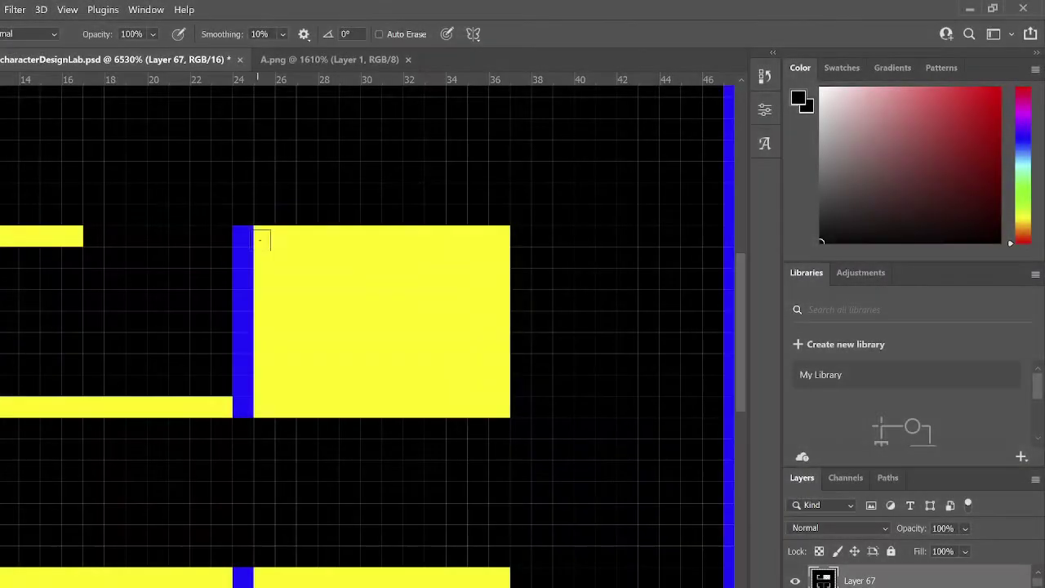
Pencil black rows and columns along the yellow block's top, left, bottom and right edges.
left_click_drag(259, 240, 393, 236)
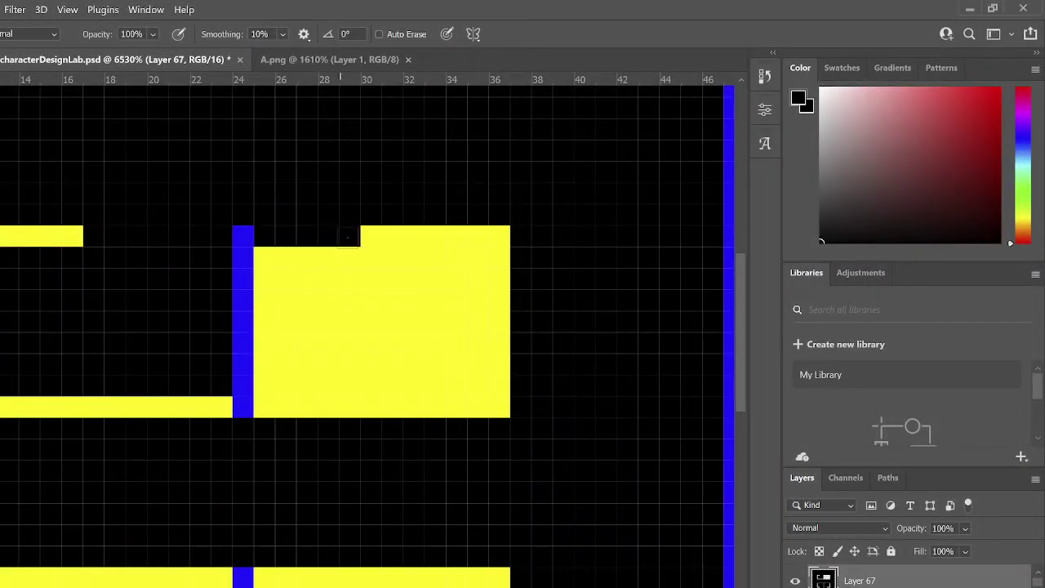
left_click_drag(264, 258, 262, 367)
left_click(263, 386)
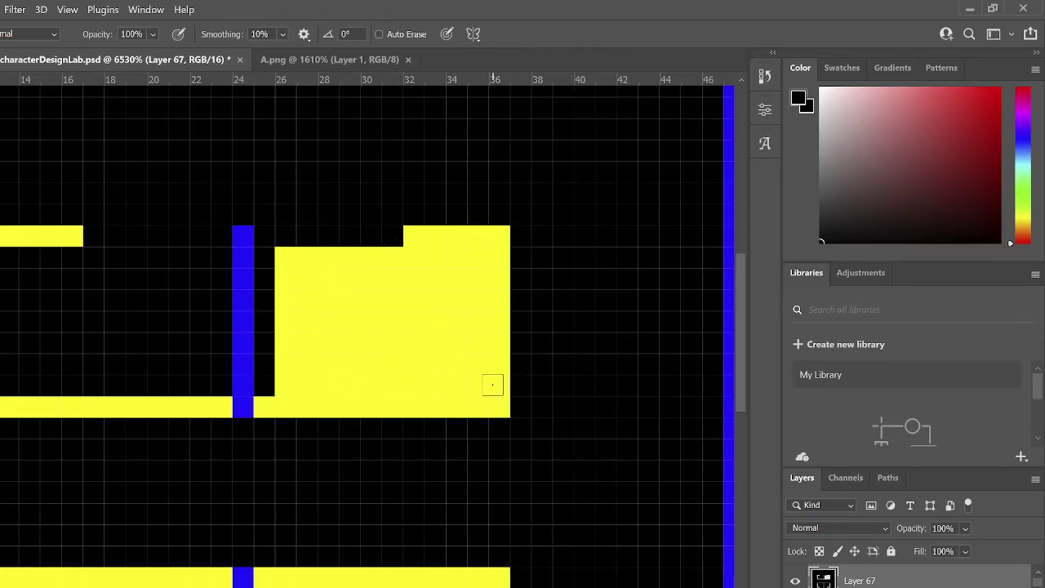
left_click(478, 385, "shift")
left_click(478, 257, "shift")
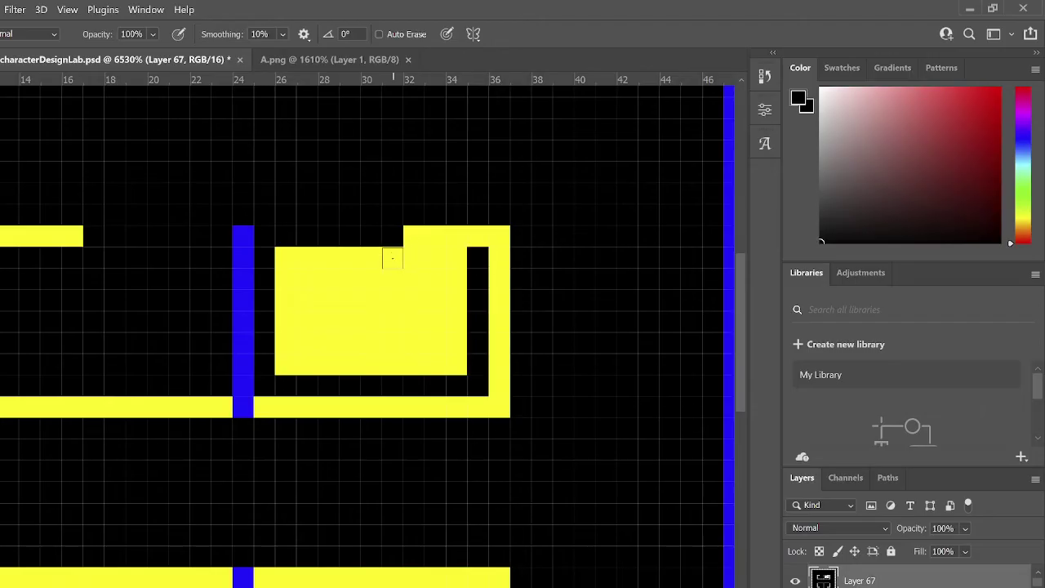
left_click(391, 257, "shift")
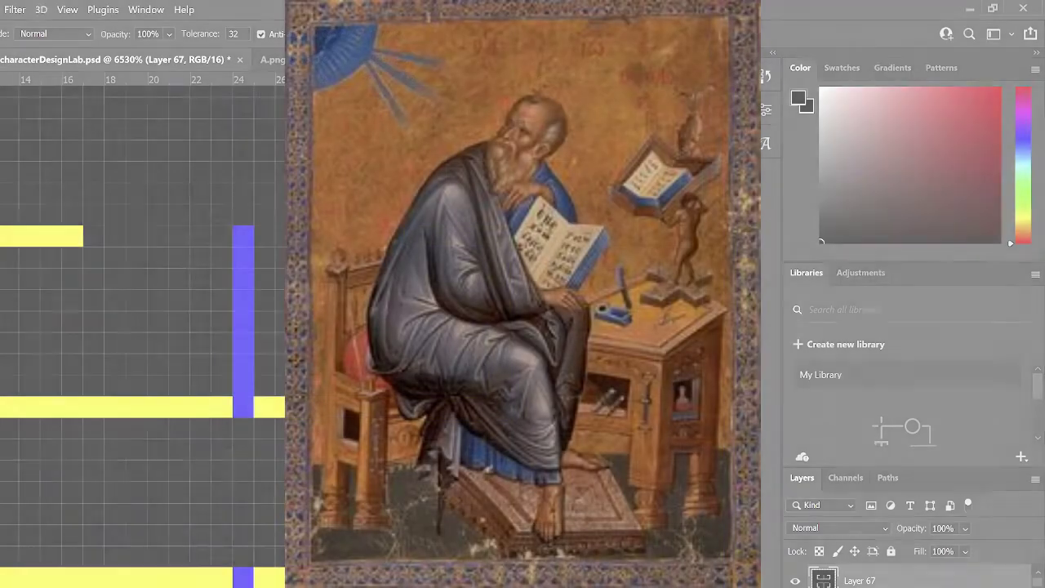